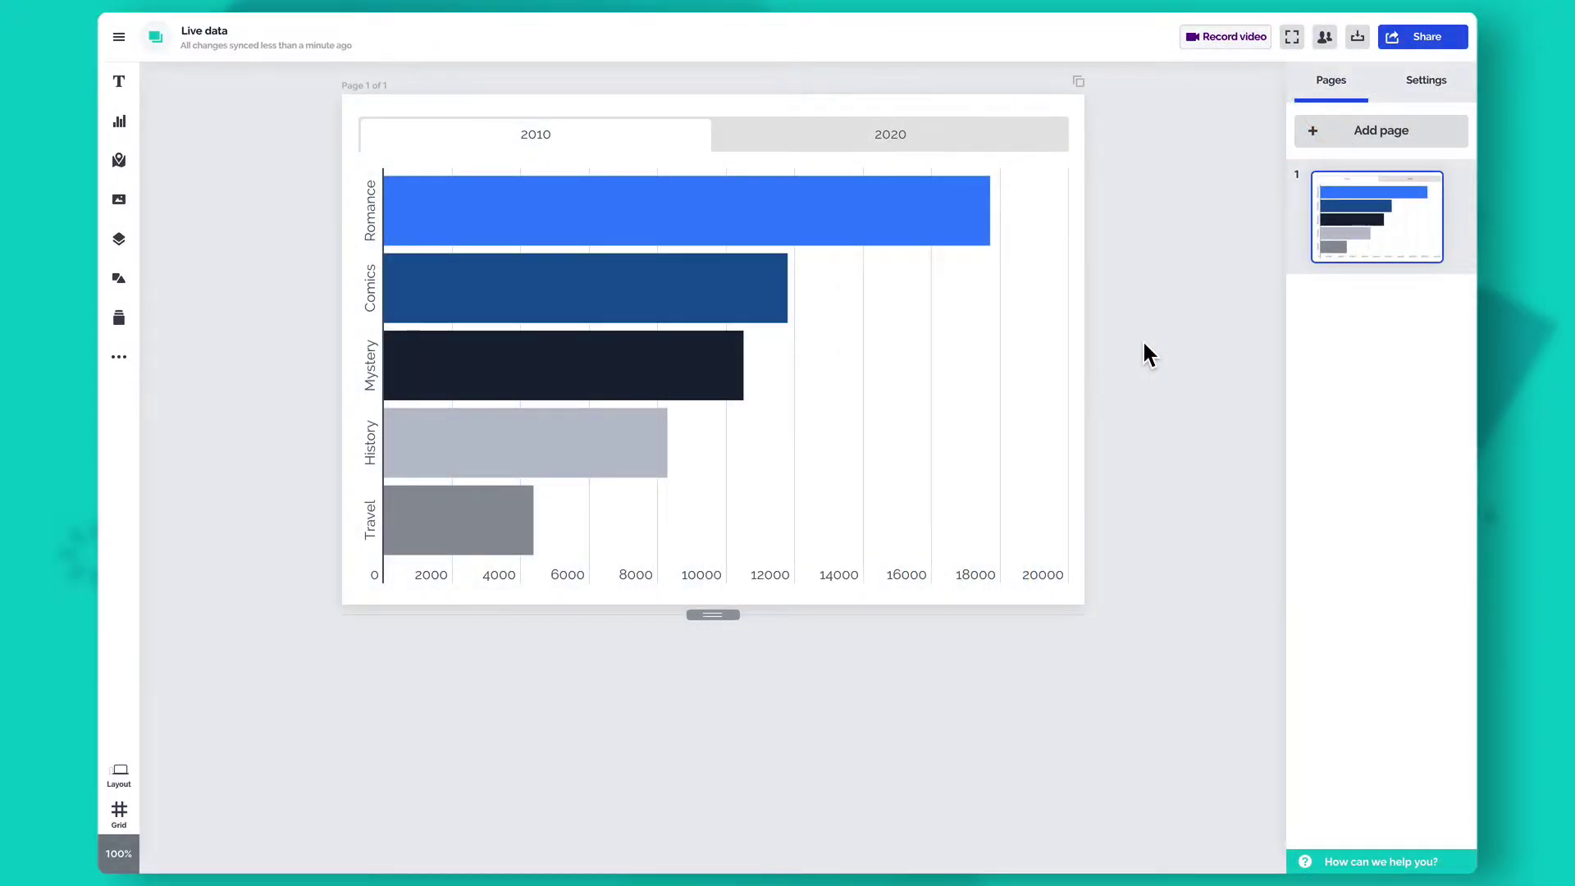
Step: Open the chart's Edit data sheet and glance at the database source list
double_click(929, 349)
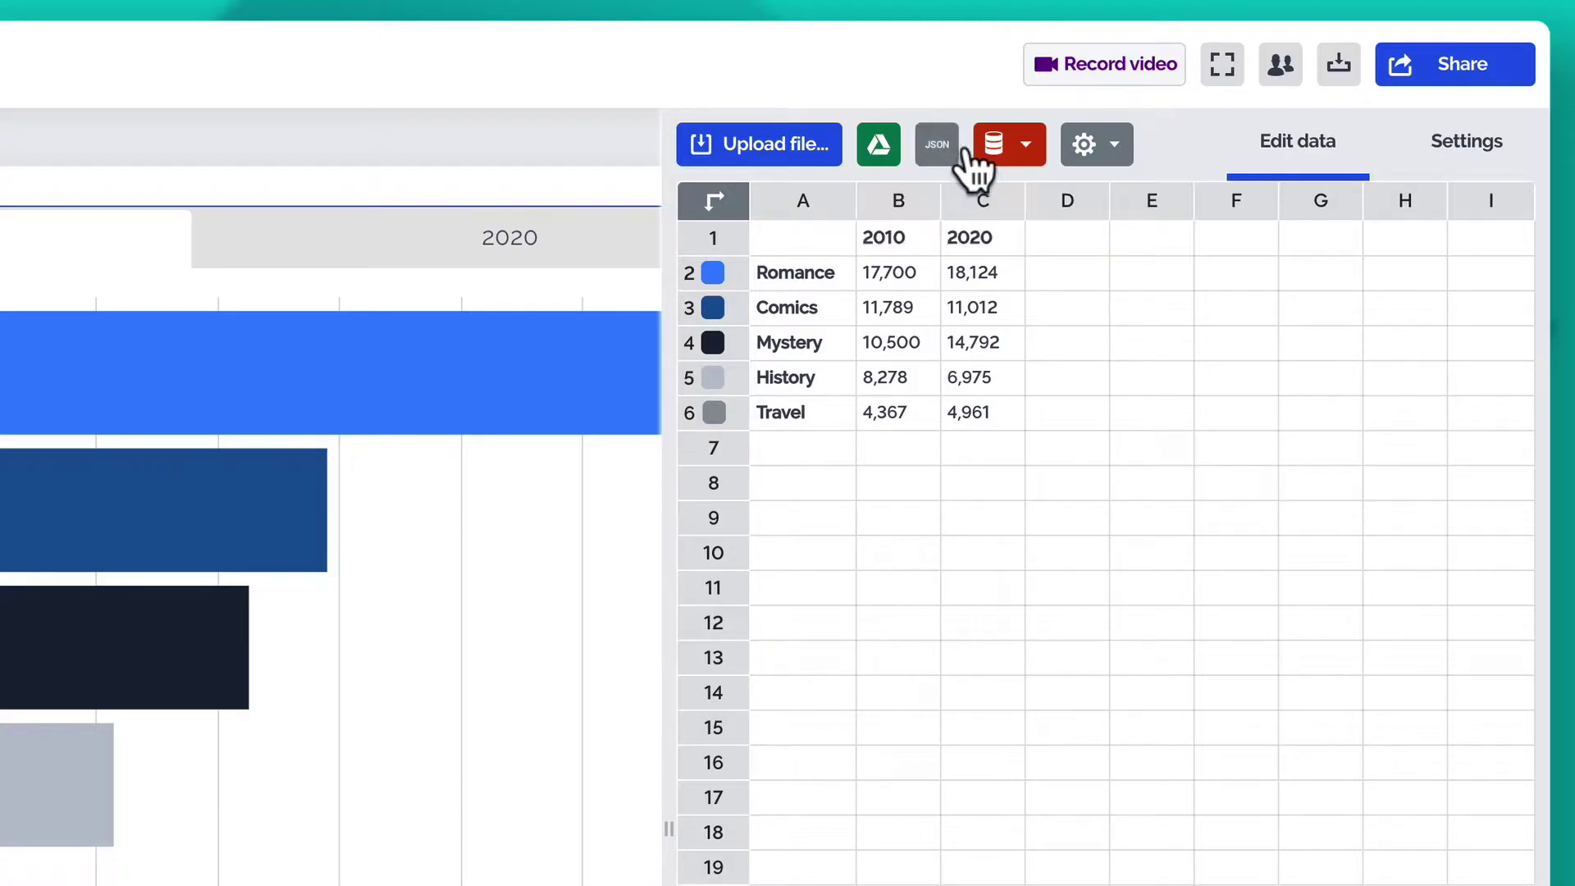
click(1019, 148)
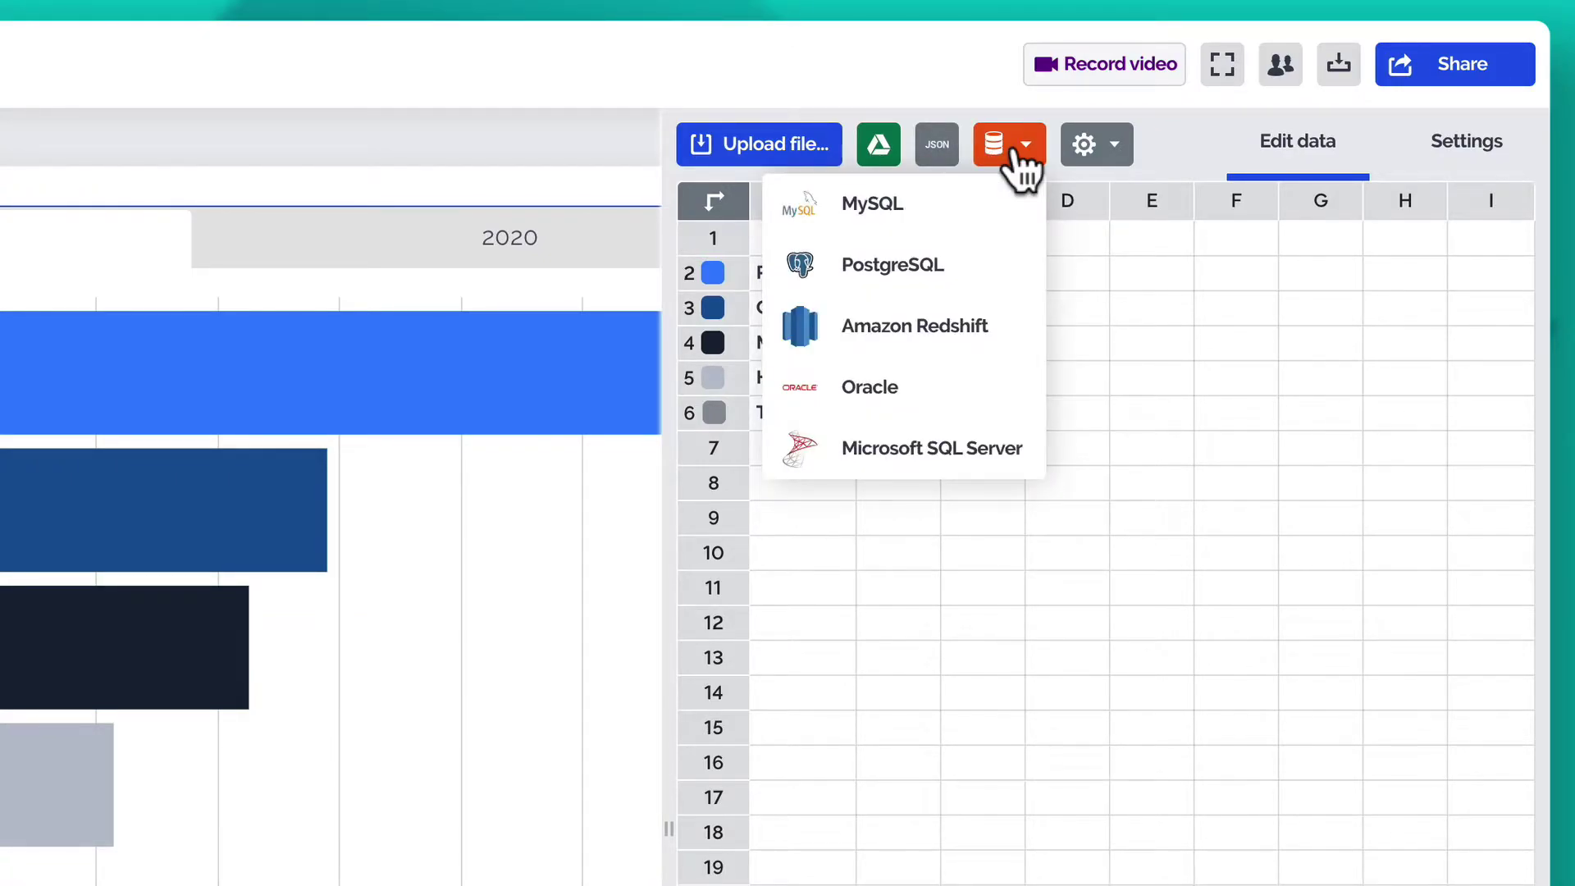
click(1021, 158)
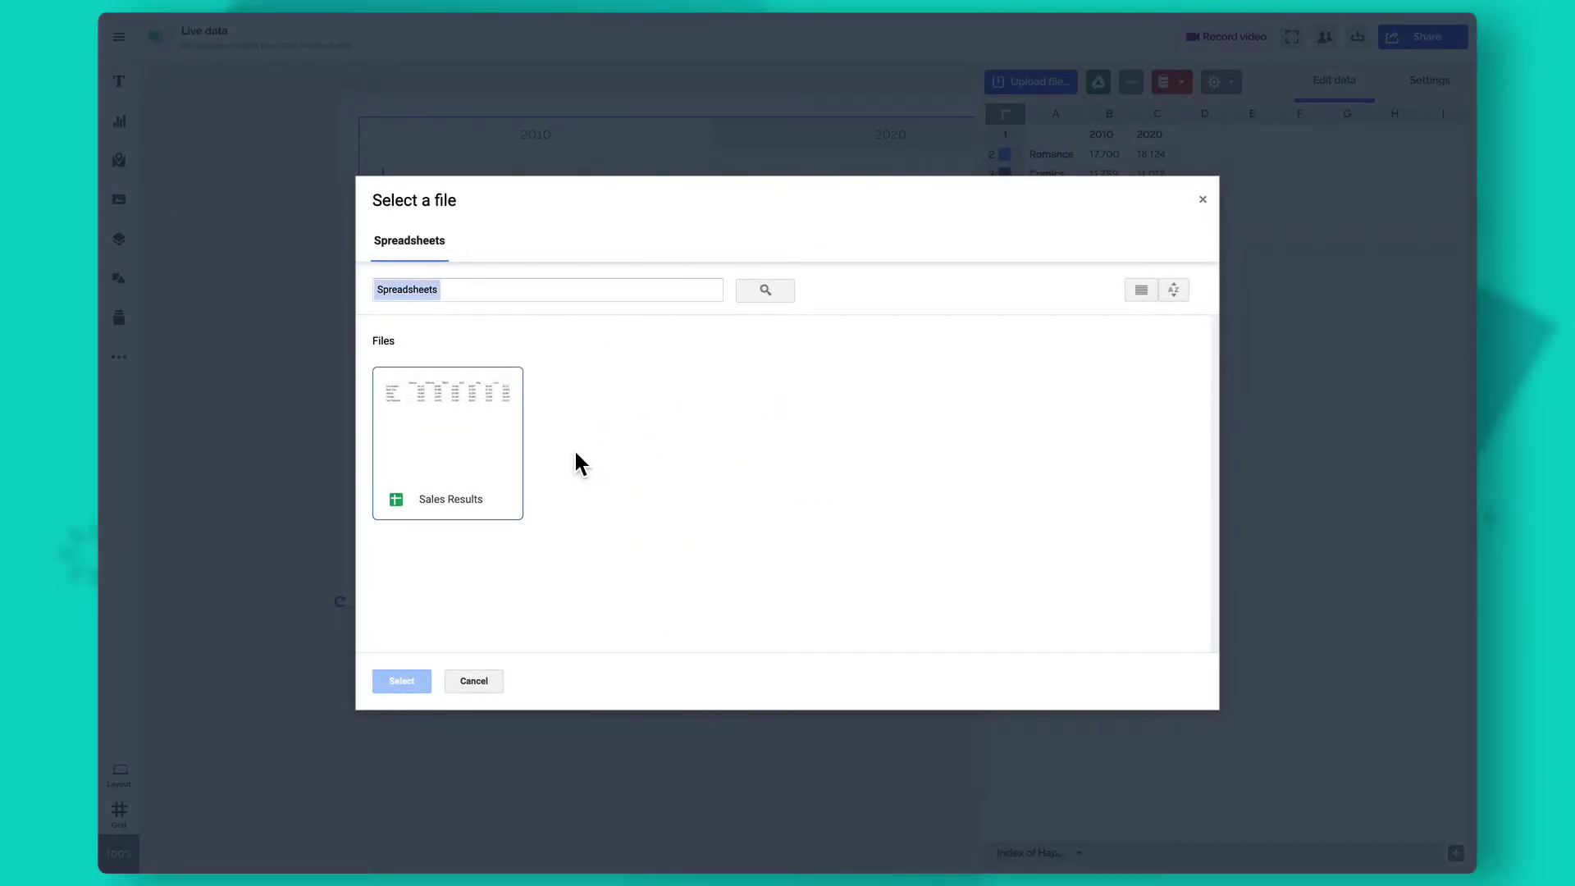
Step: Select the Sales Results spreadsheet and allow sending it to Prezi
click(476, 462)
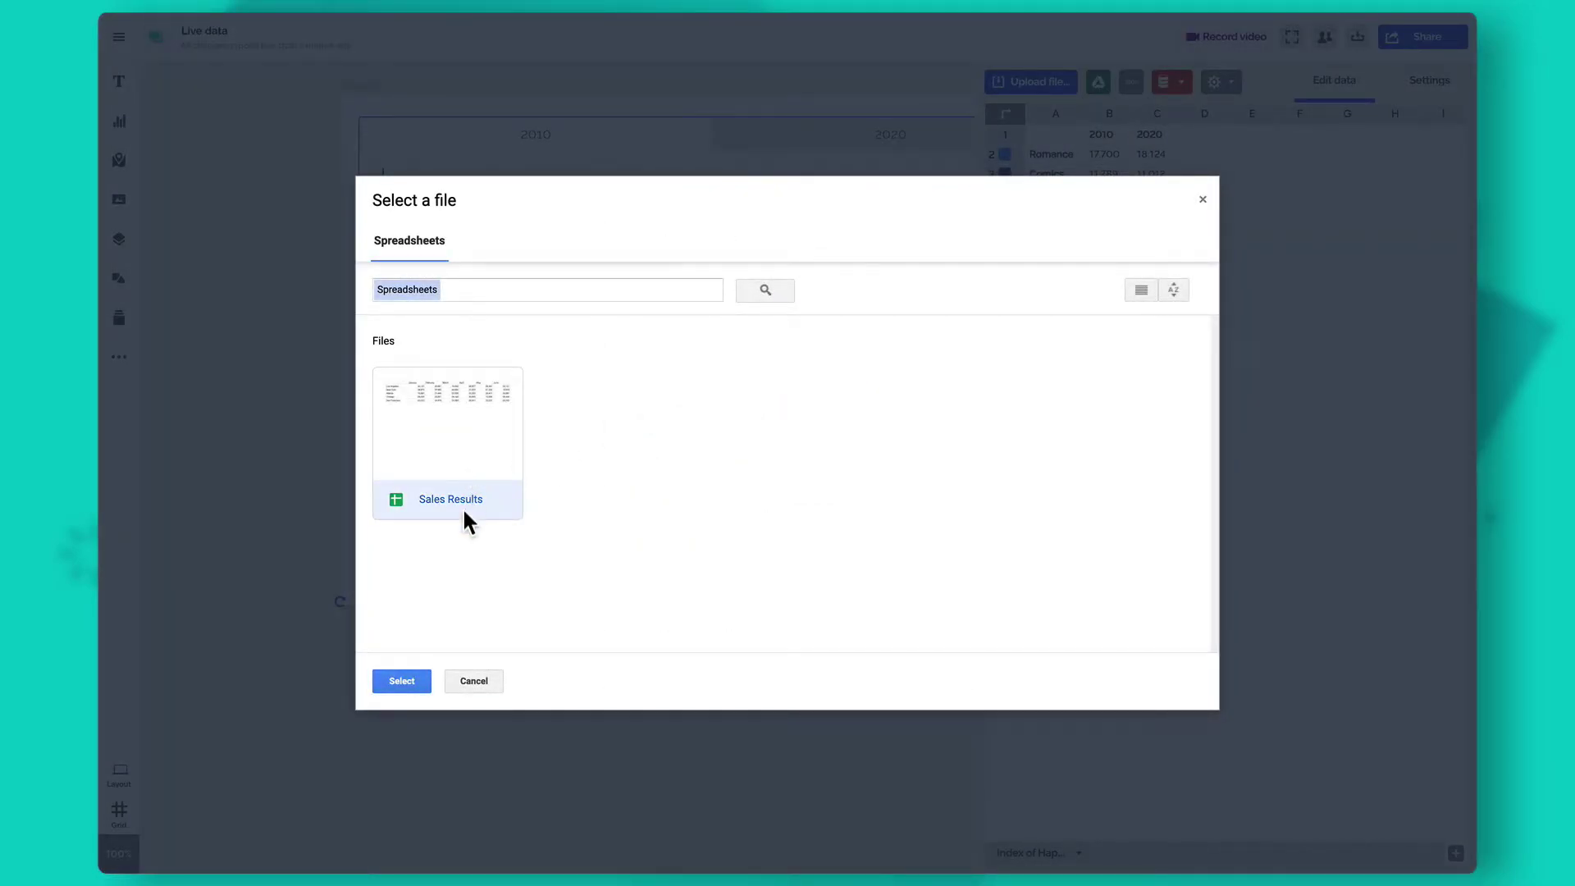
click(402, 681)
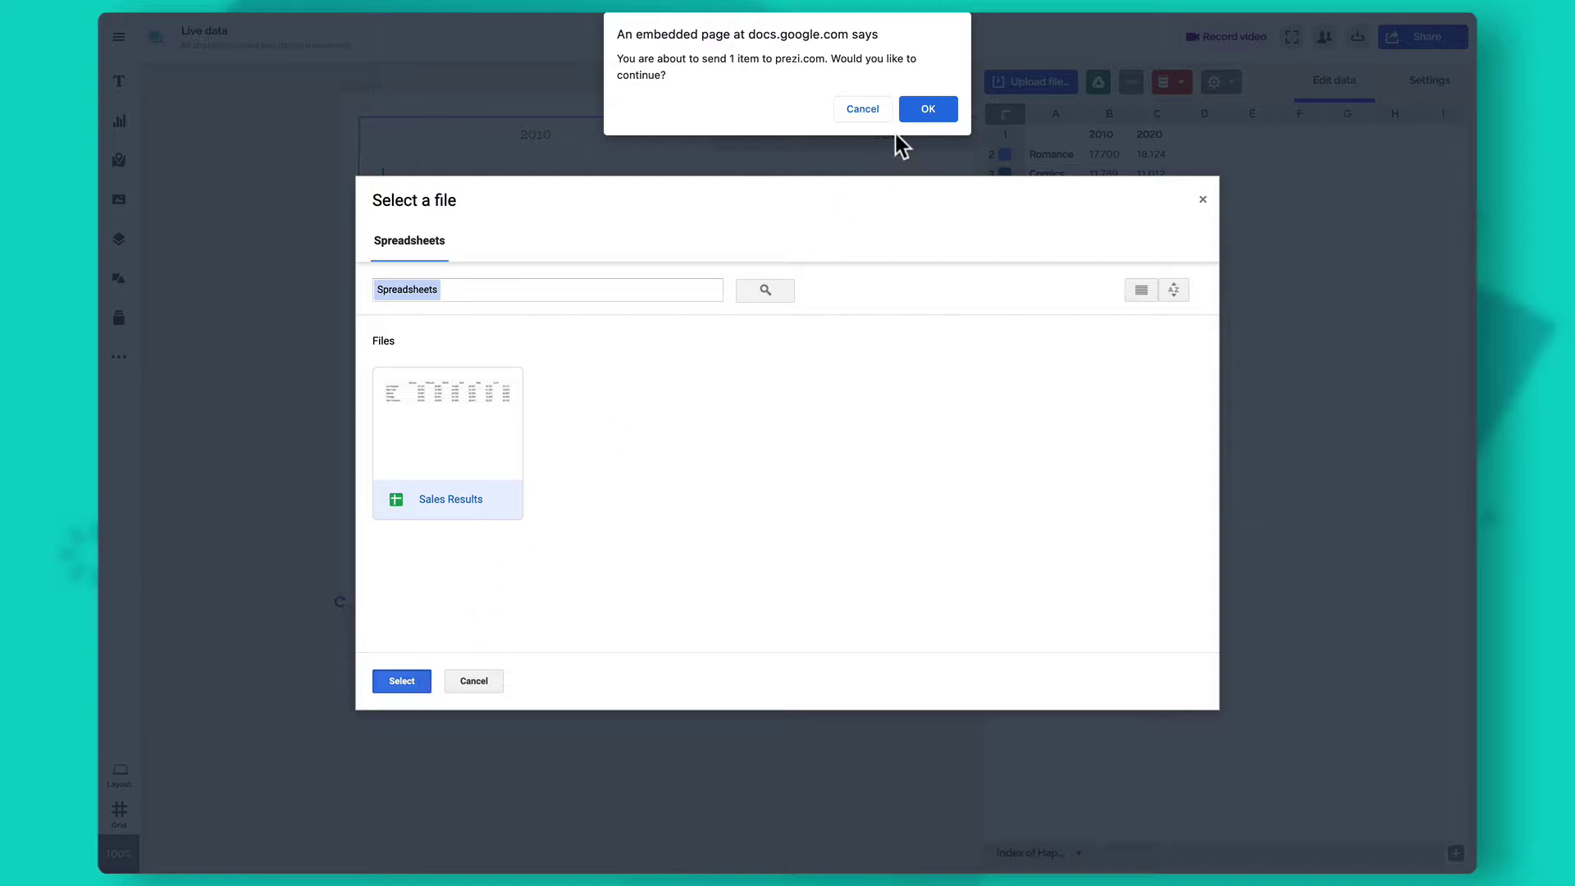
click(925, 110)
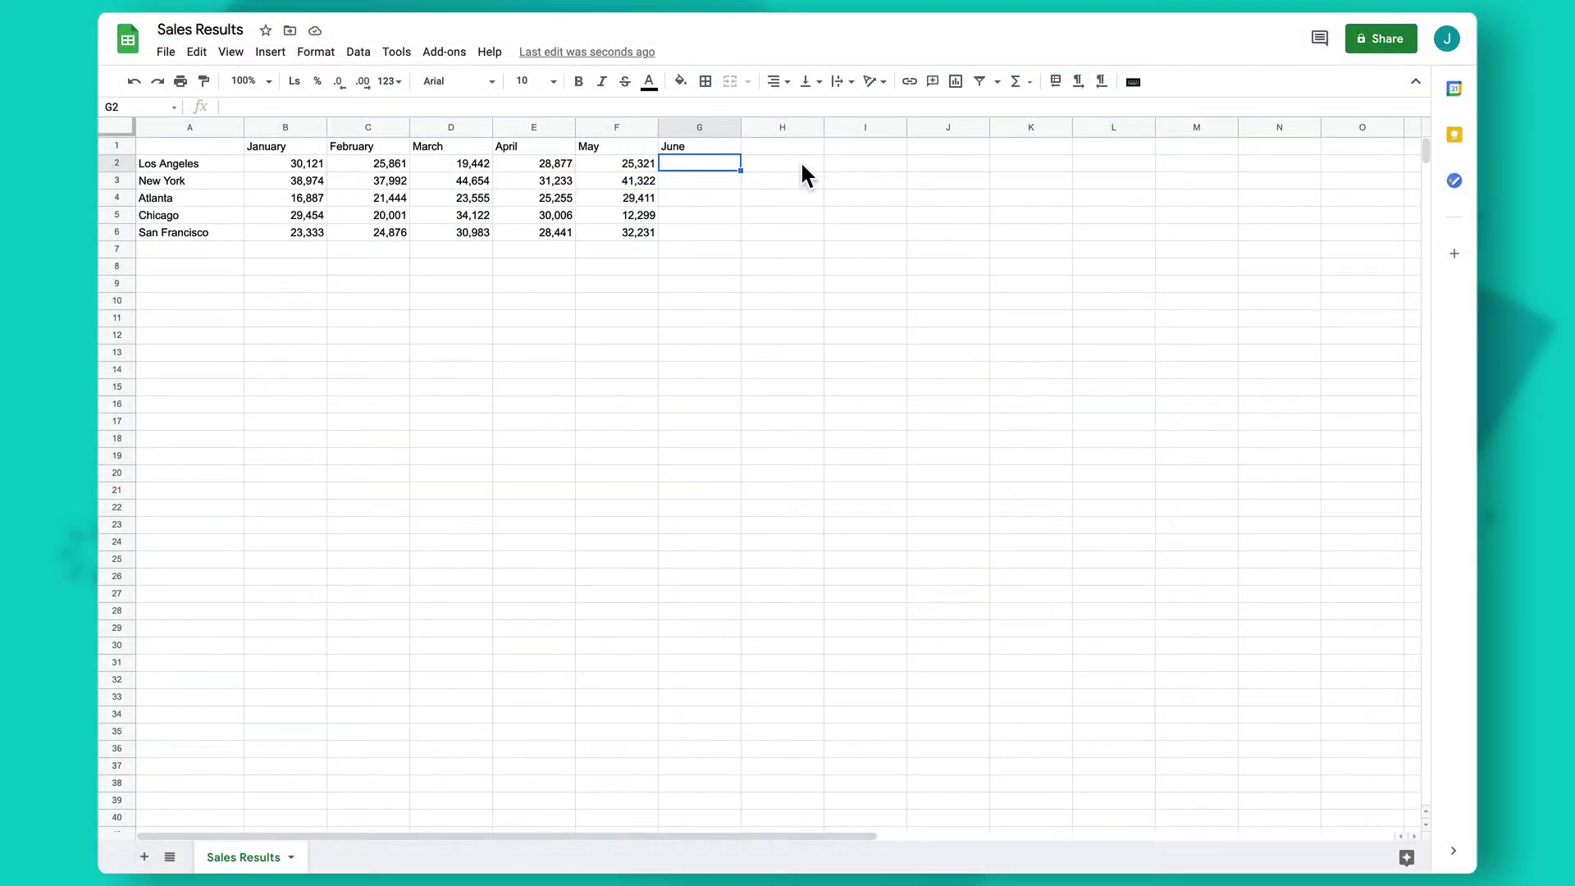
Step: Paste June figures into the Sales Results sheet and check the chart's new June tab
text(30,121 18,974 26,887 39,454 29,333)
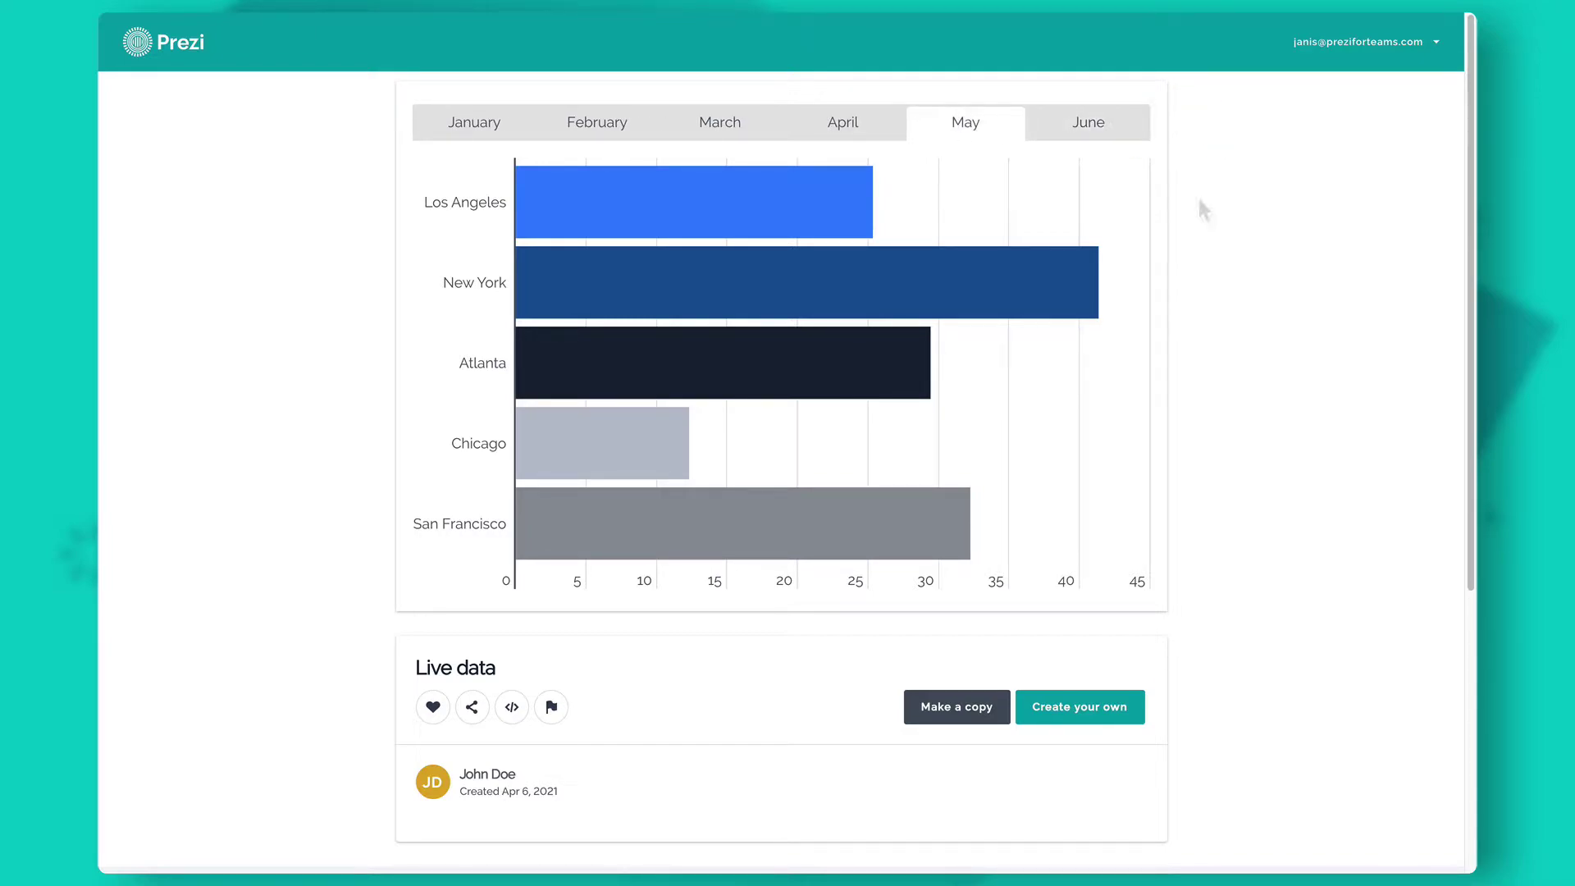
click(1126, 134)
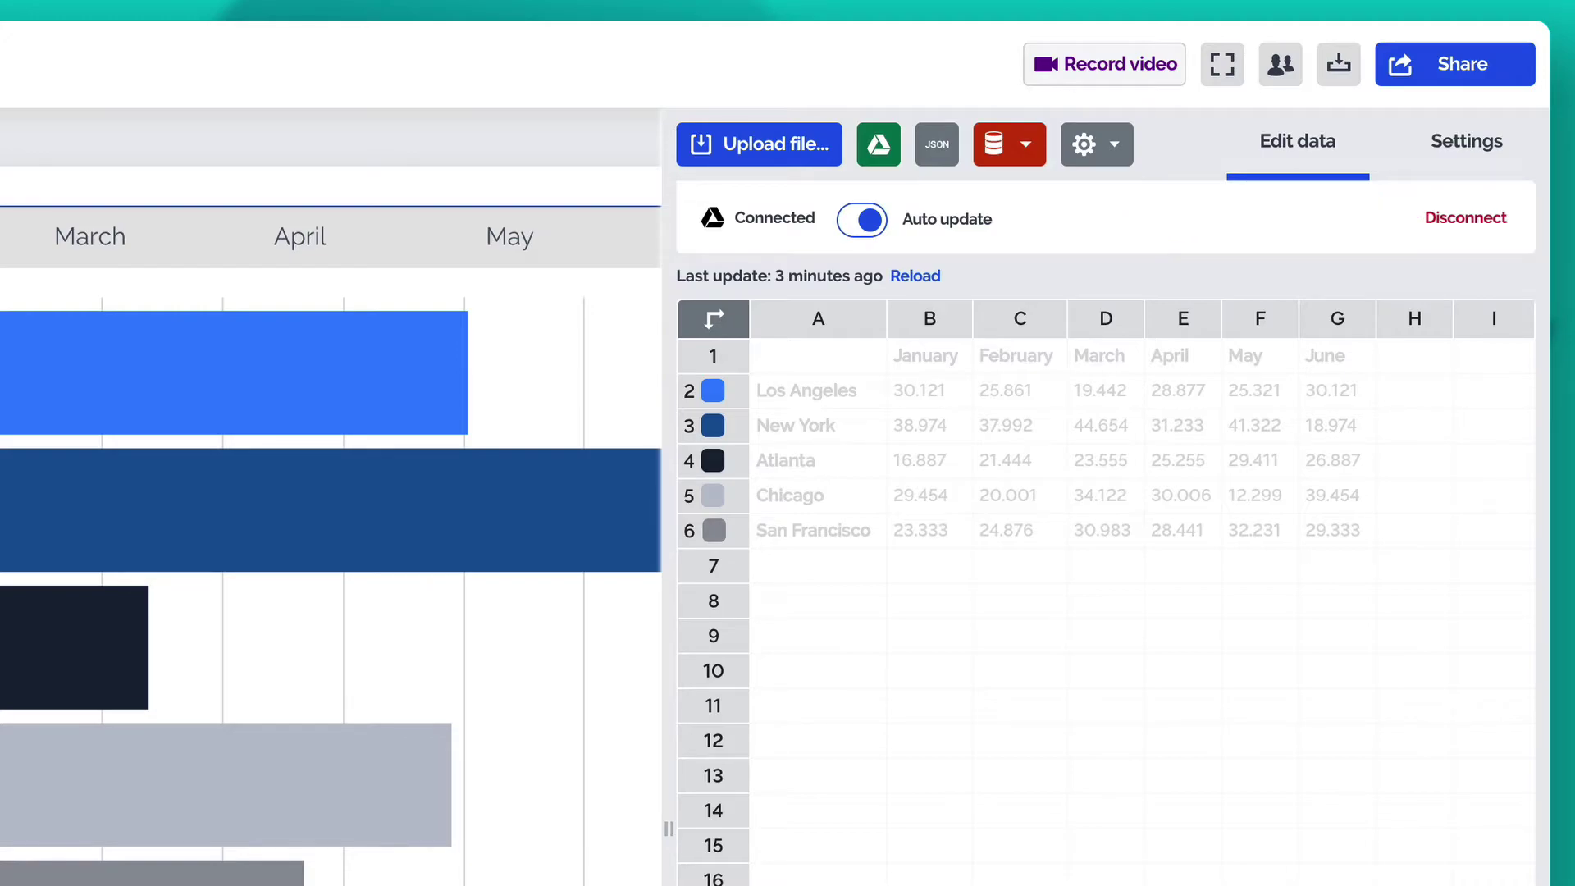
Step: Load the pasted example JSON feed URL as the chart's data
click(936, 144)
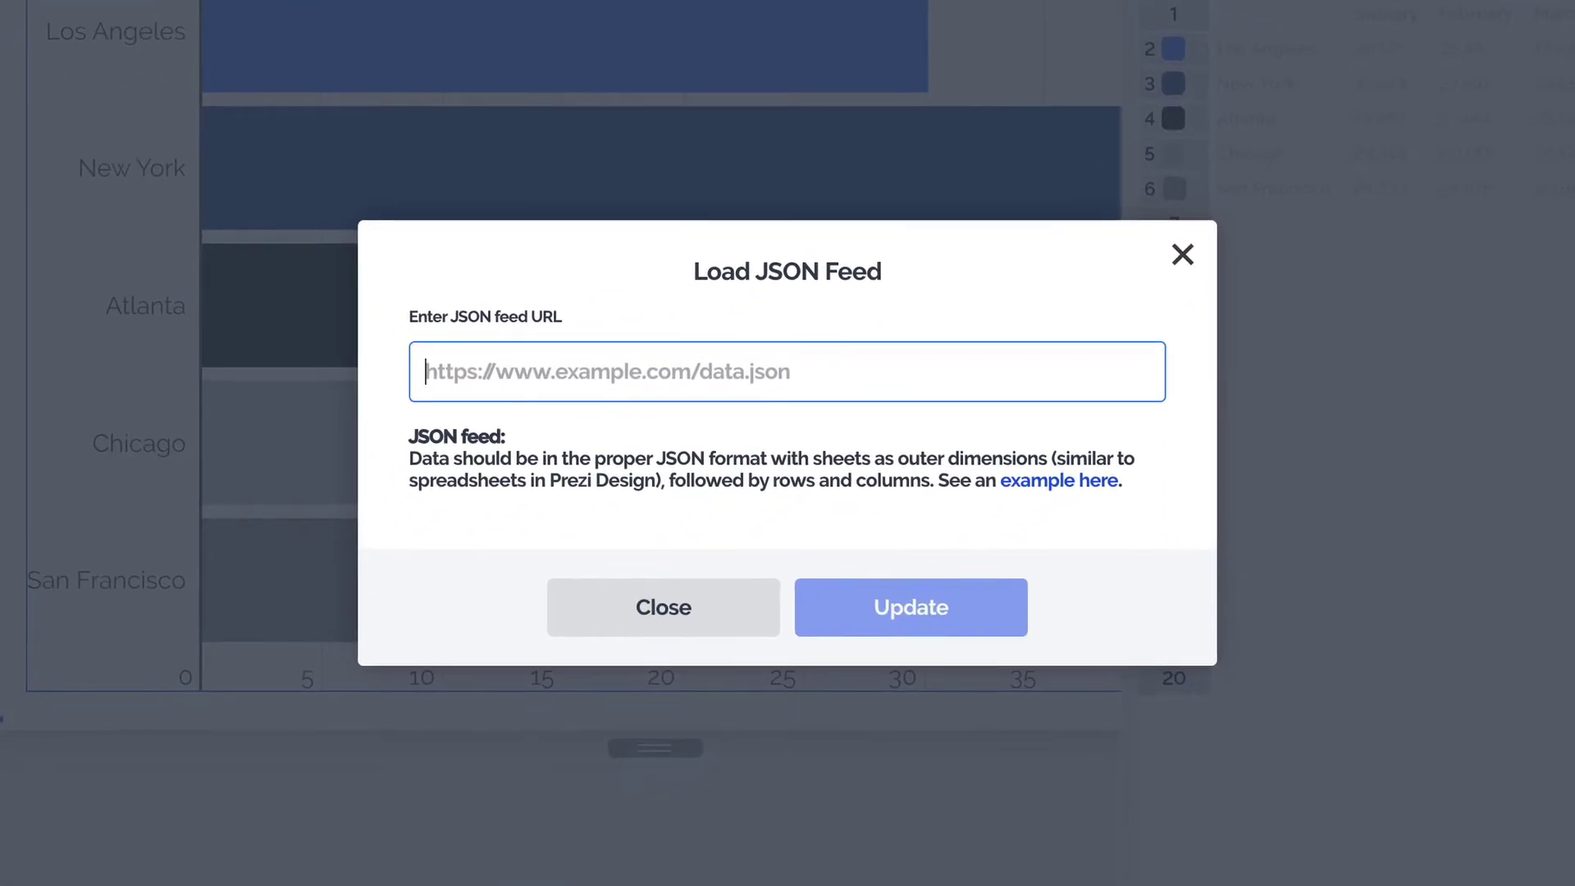
text(https://prezi.com/api/v1/livedata/jsonExample)
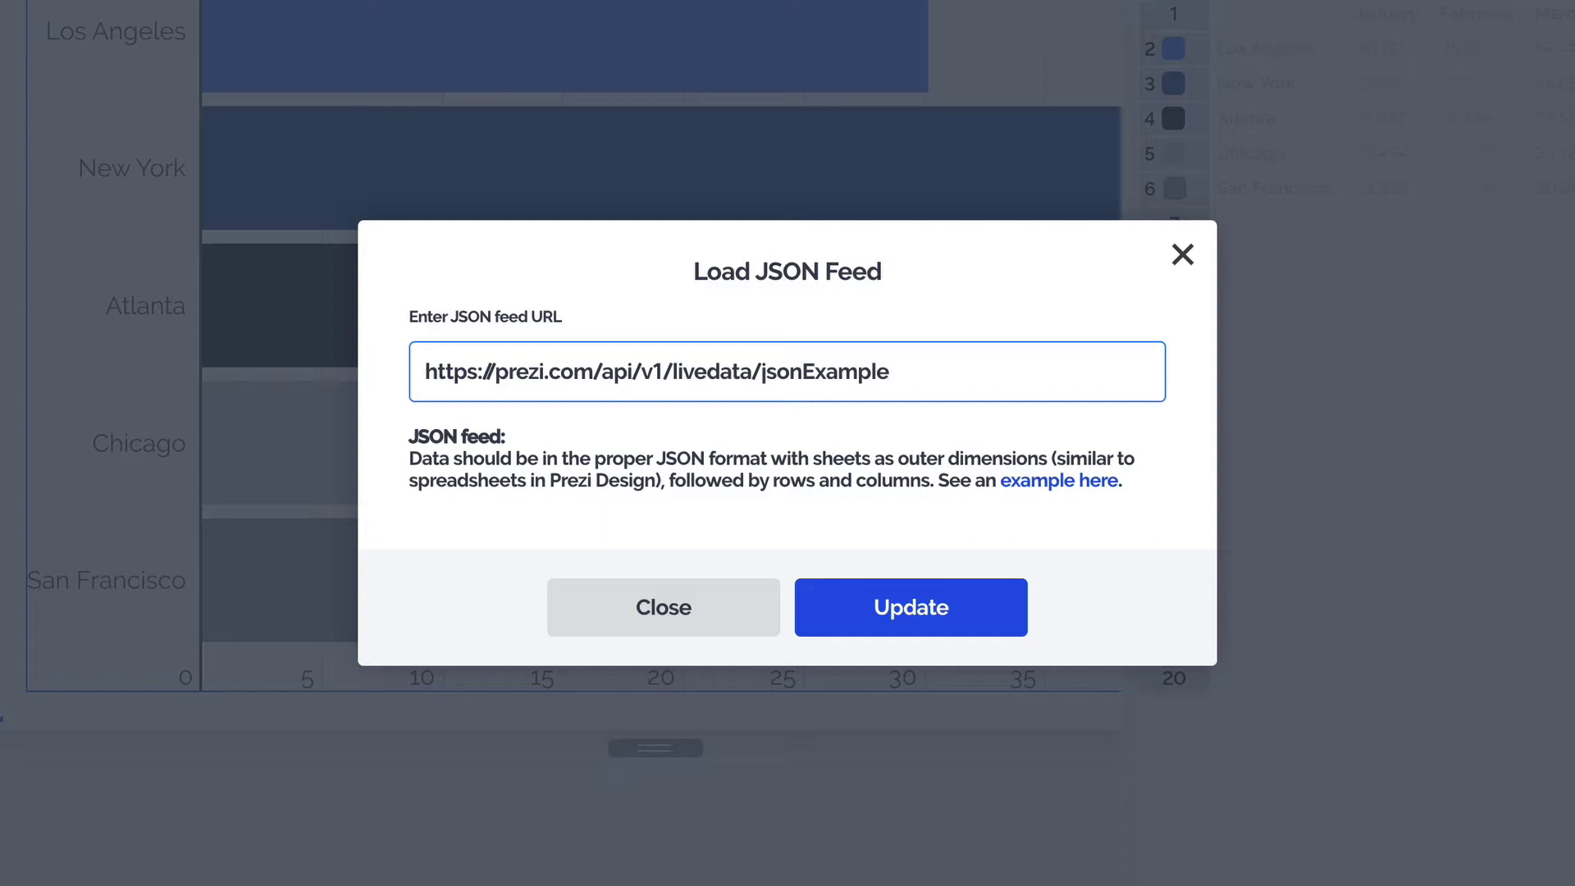
click(973, 609)
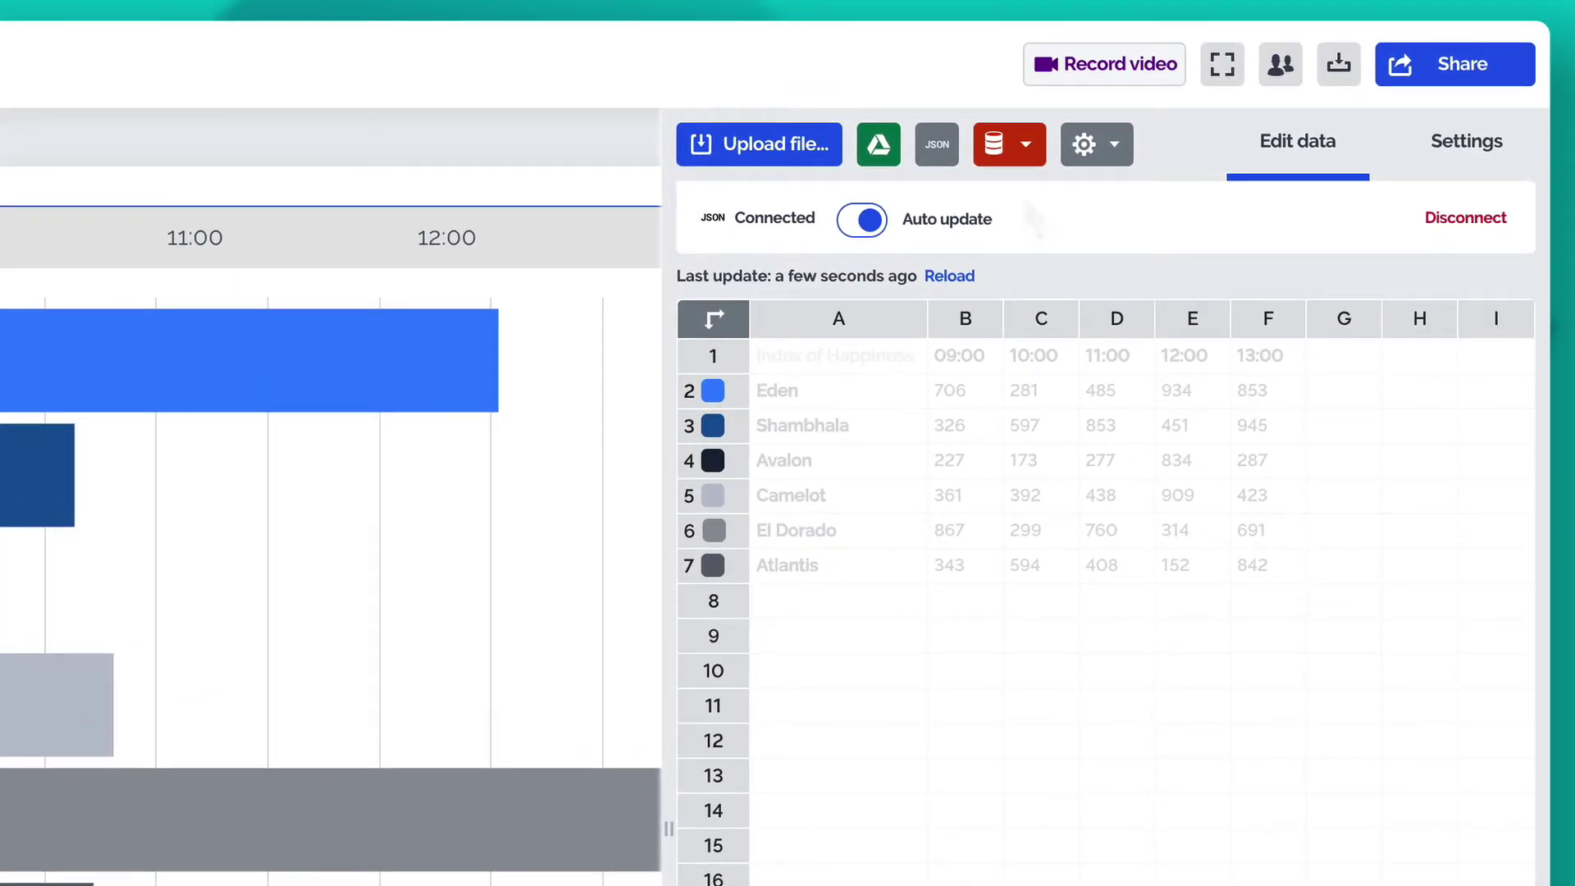
Step: Open the red database dropdown in the Edit data toolbar
click(1024, 147)
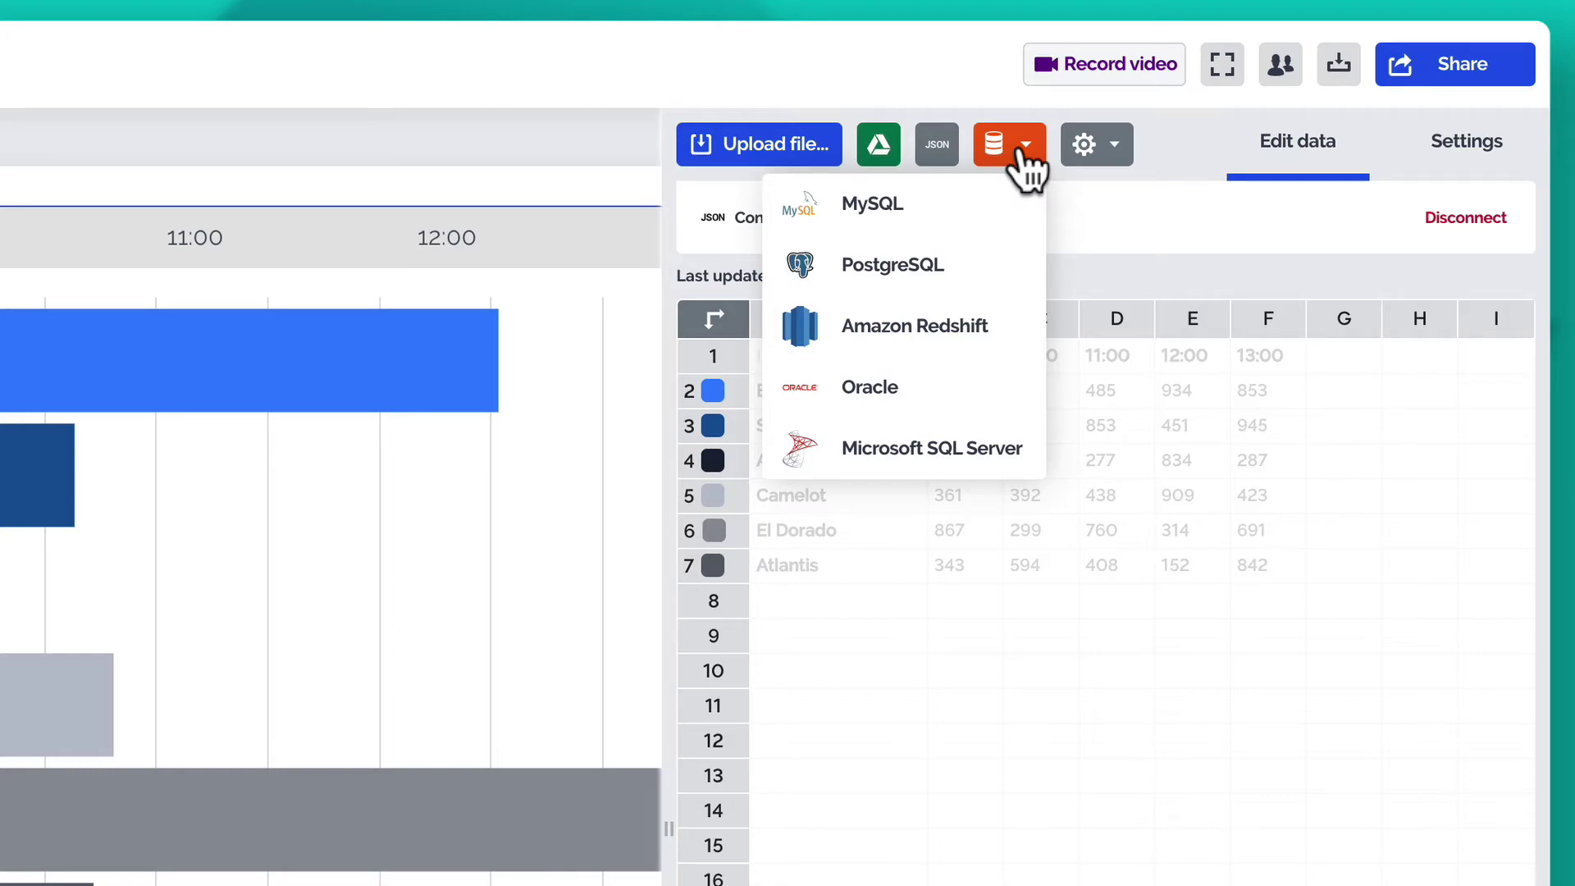
Step: Connect to the livedatasample MySQL database with a top-10 female names query and update
click(984, 202)
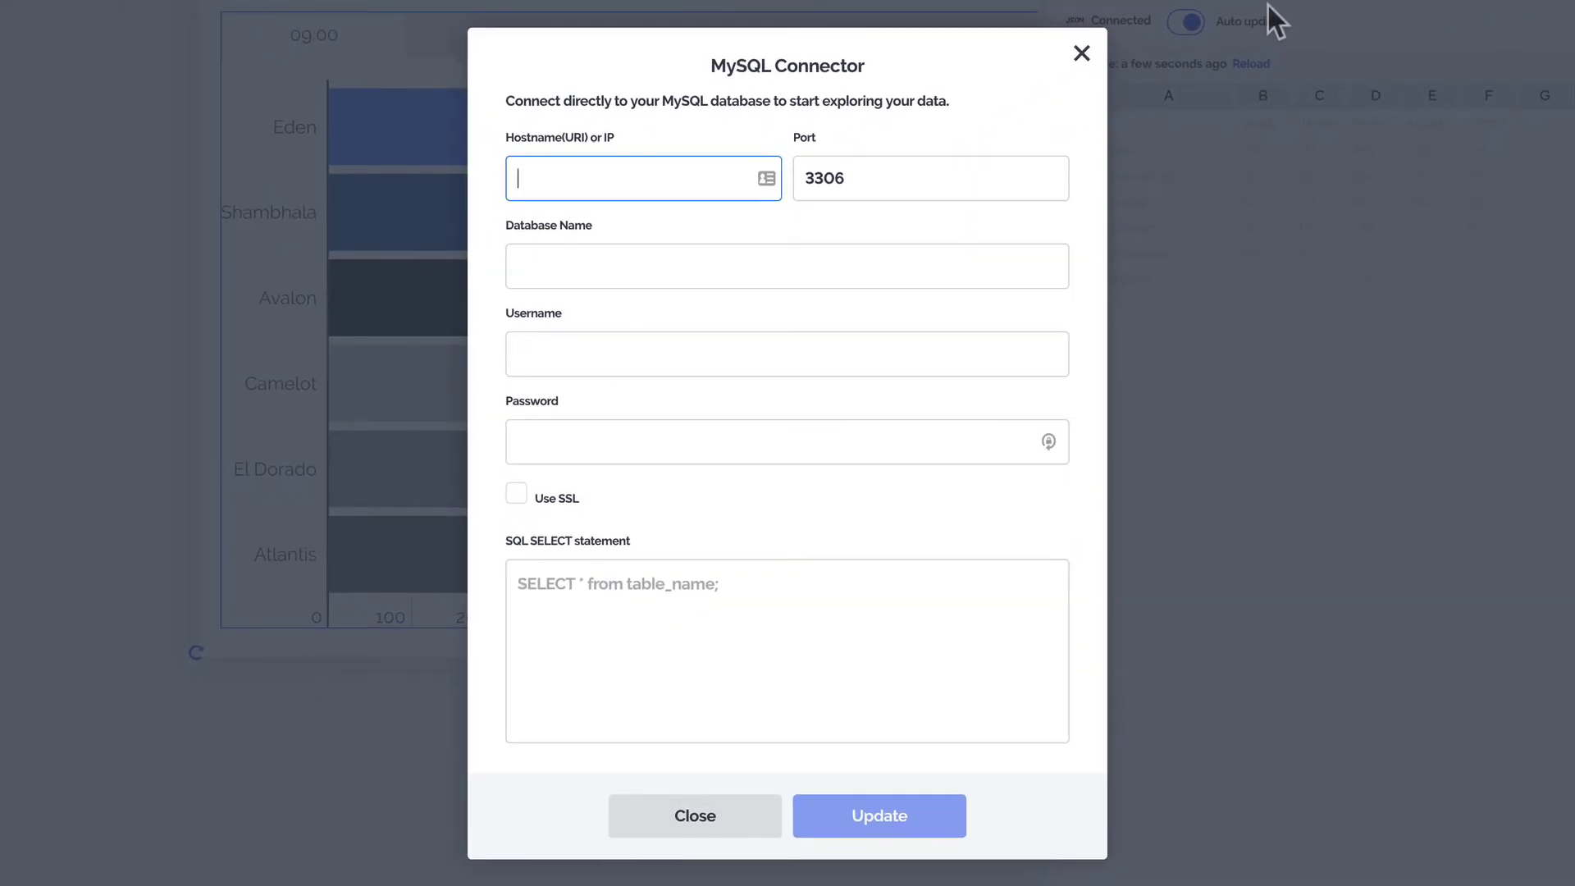
text(sql-sample.jifo.co)
key(Tab)
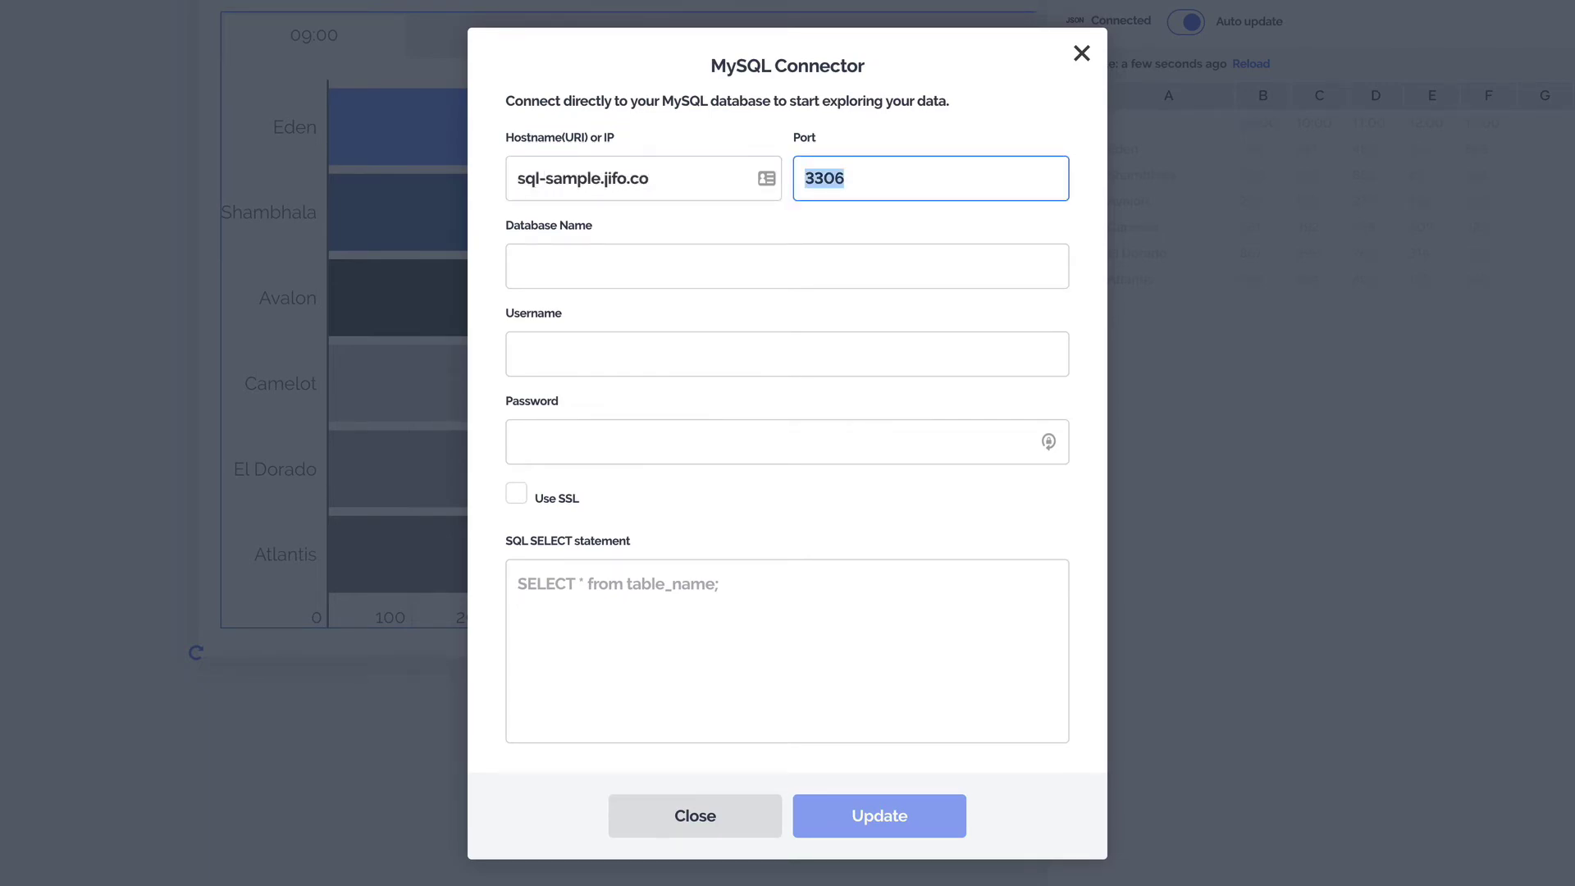
key(Tab)
text(livedatasample)
key(Tab)
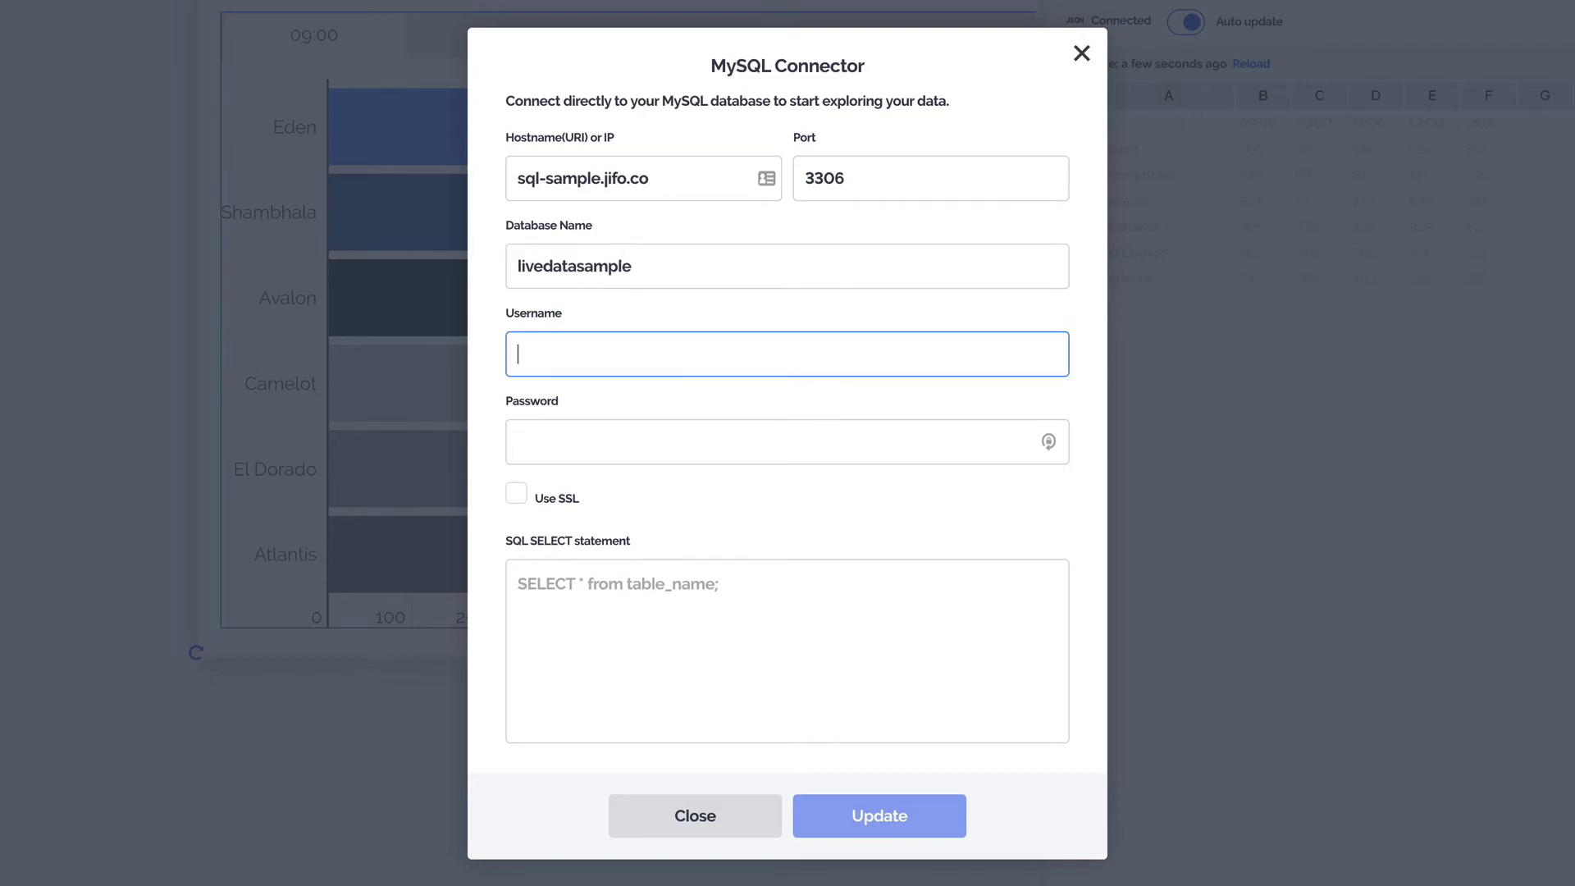
text(user)
key(Tab)
text(pas)
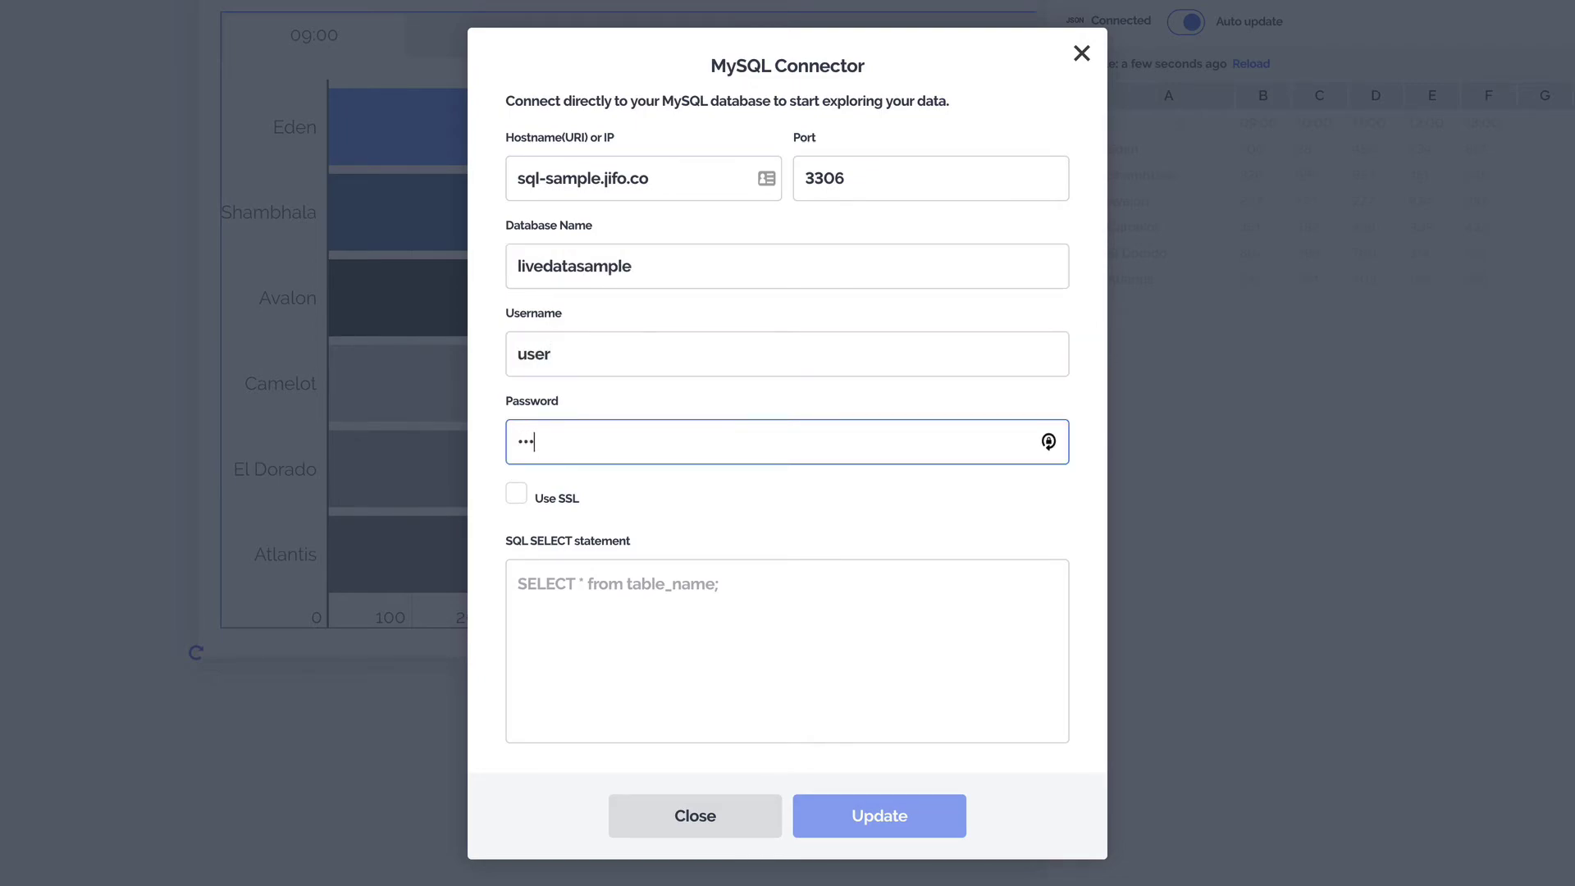
text(swordsample)
key(Tab)
text(select name, sum(count) as count from names where gender='F' group by(name) order by count desc limit 10)
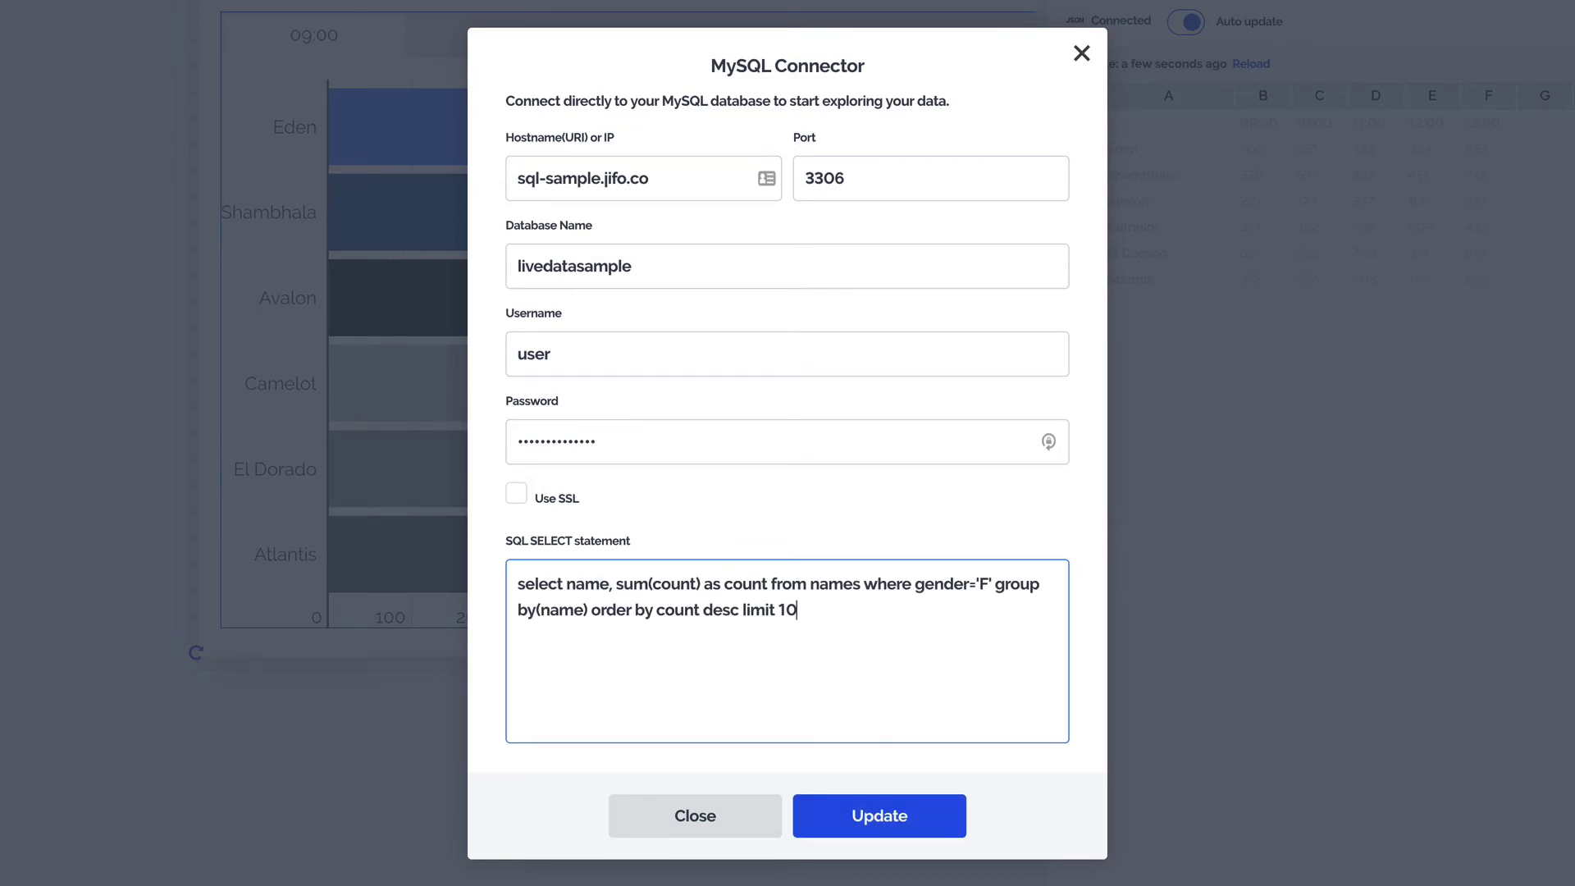
click(927, 814)
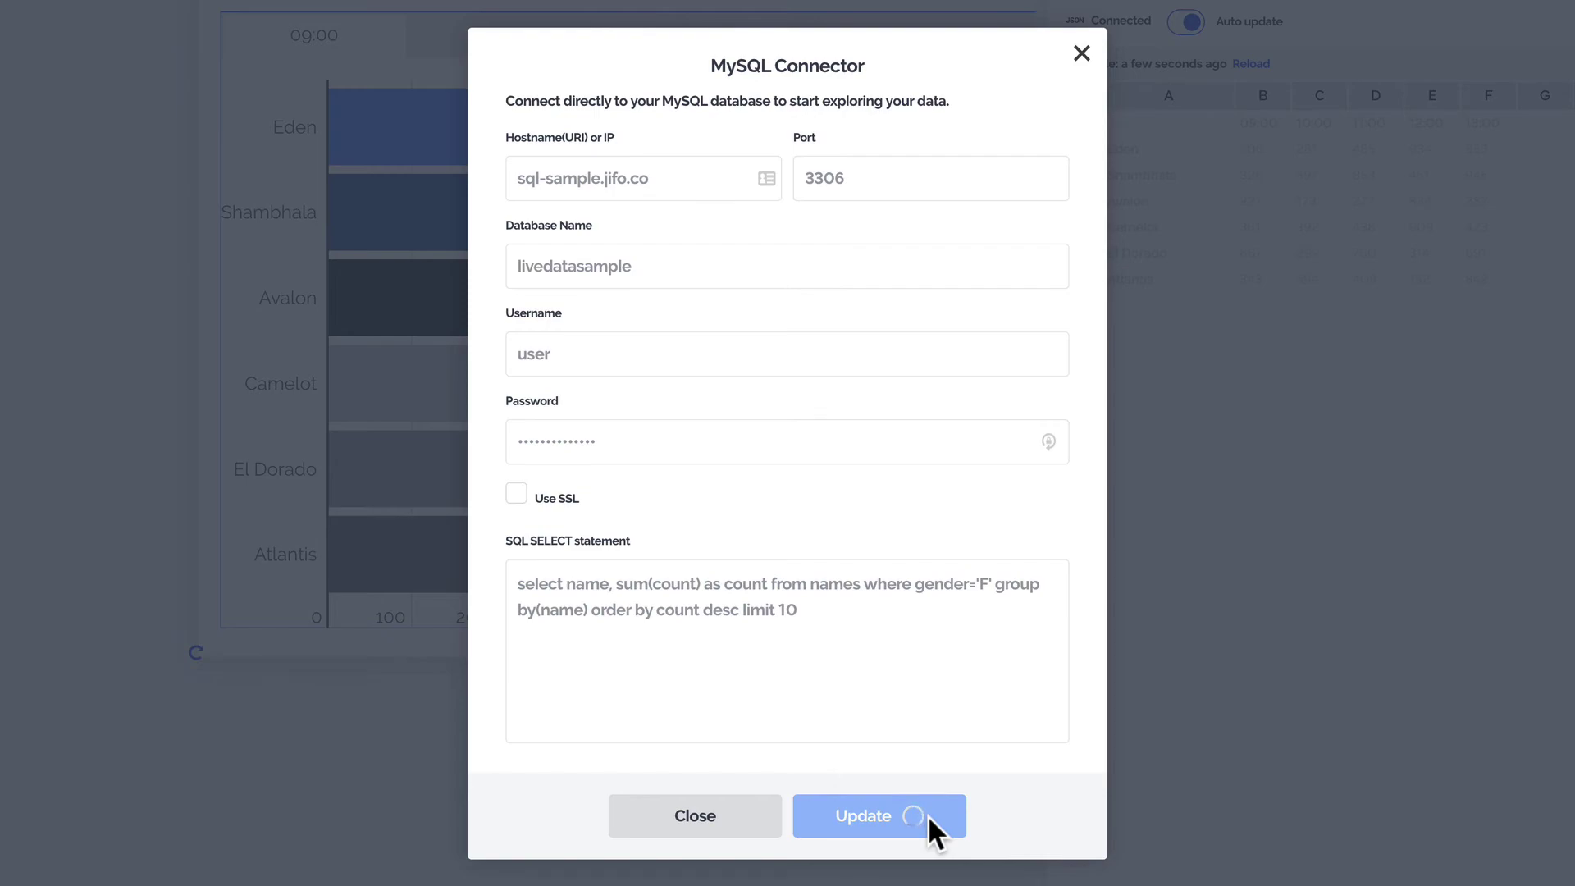